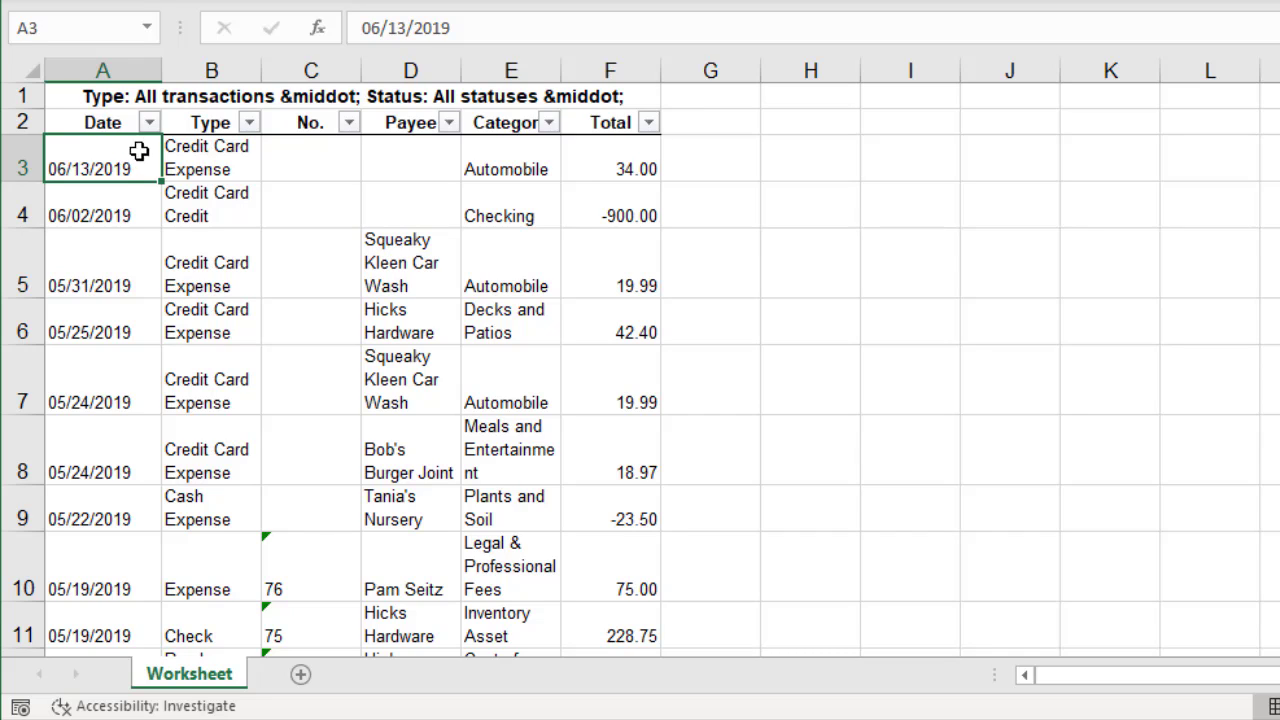
- Inspect the Date column's filter list and number formats without changing anything
{"action": "left_click", "coordinate": [150, 123]}
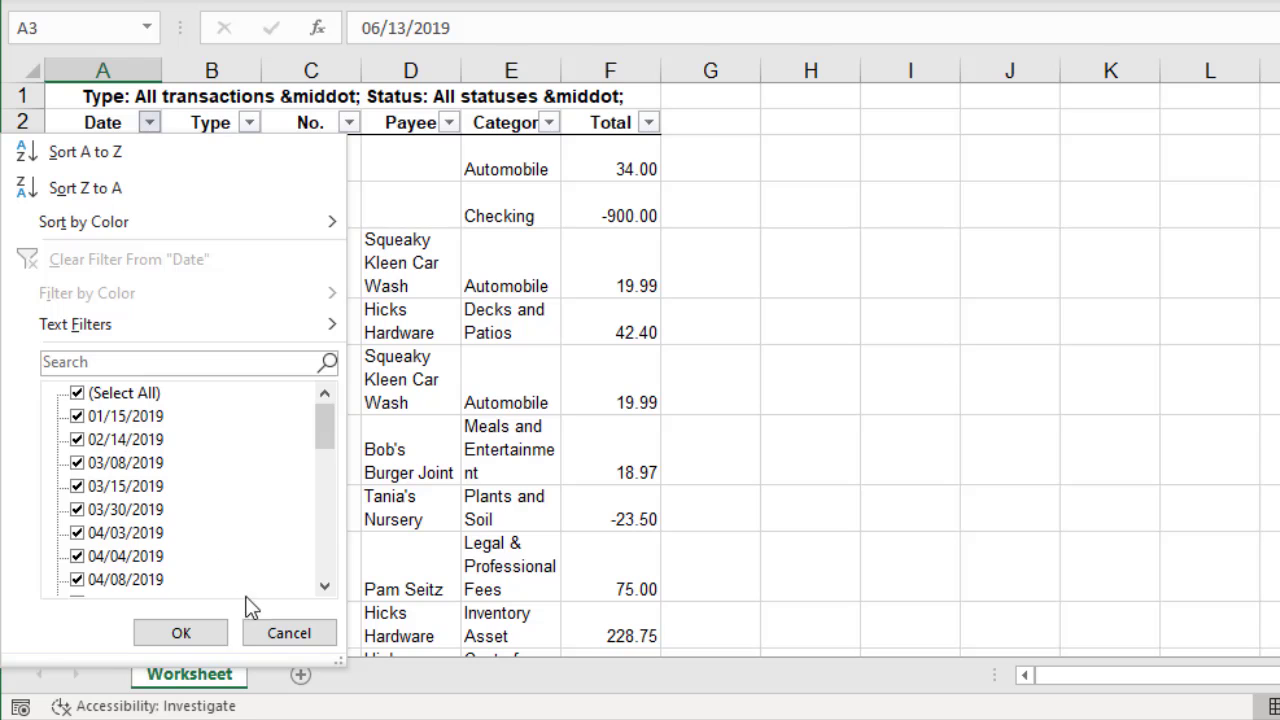
{"action": "left_click", "coordinate": [276, 632]}
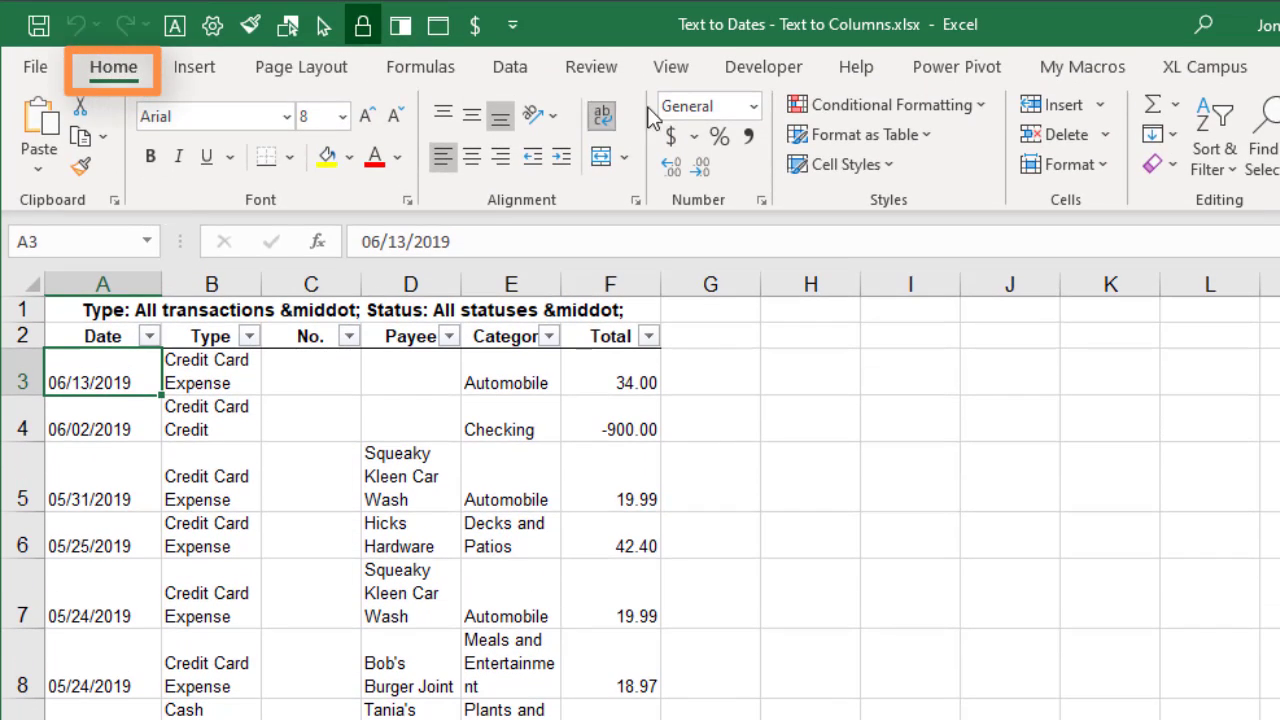
{"action": "left_click", "coordinate": [752, 106]}
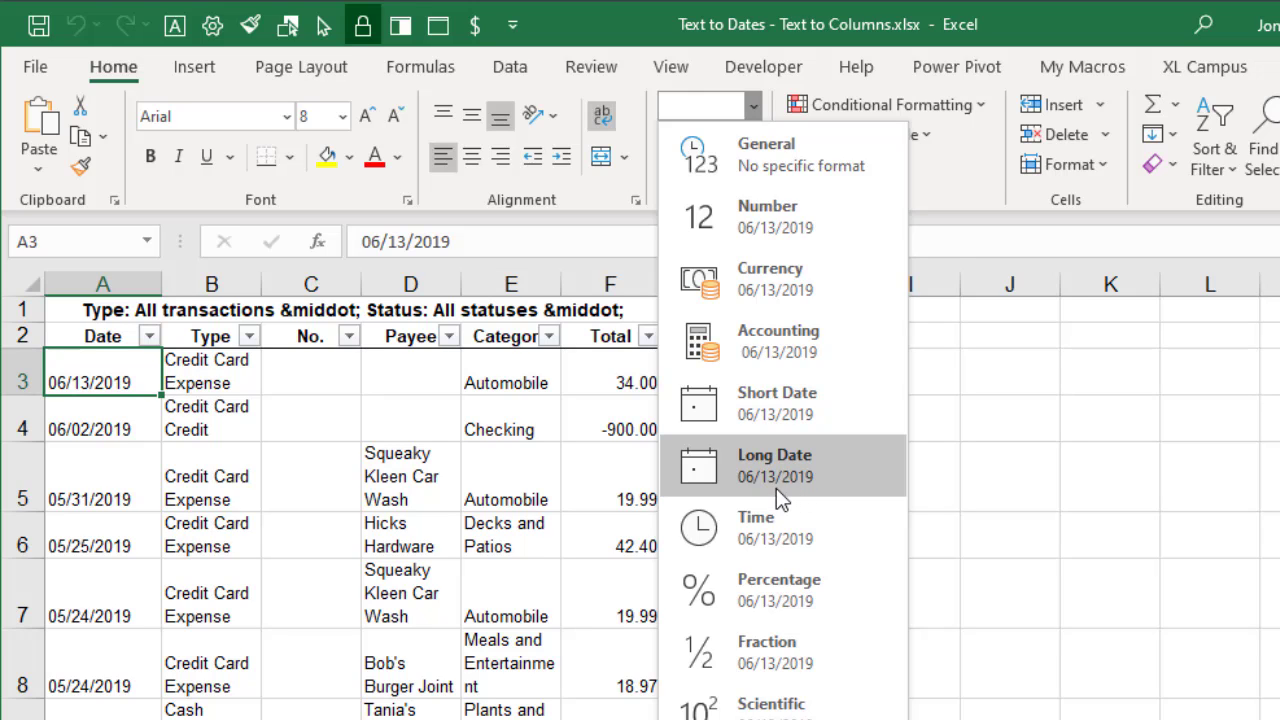
{"action": "left_click", "coordinate": [143, 378]}
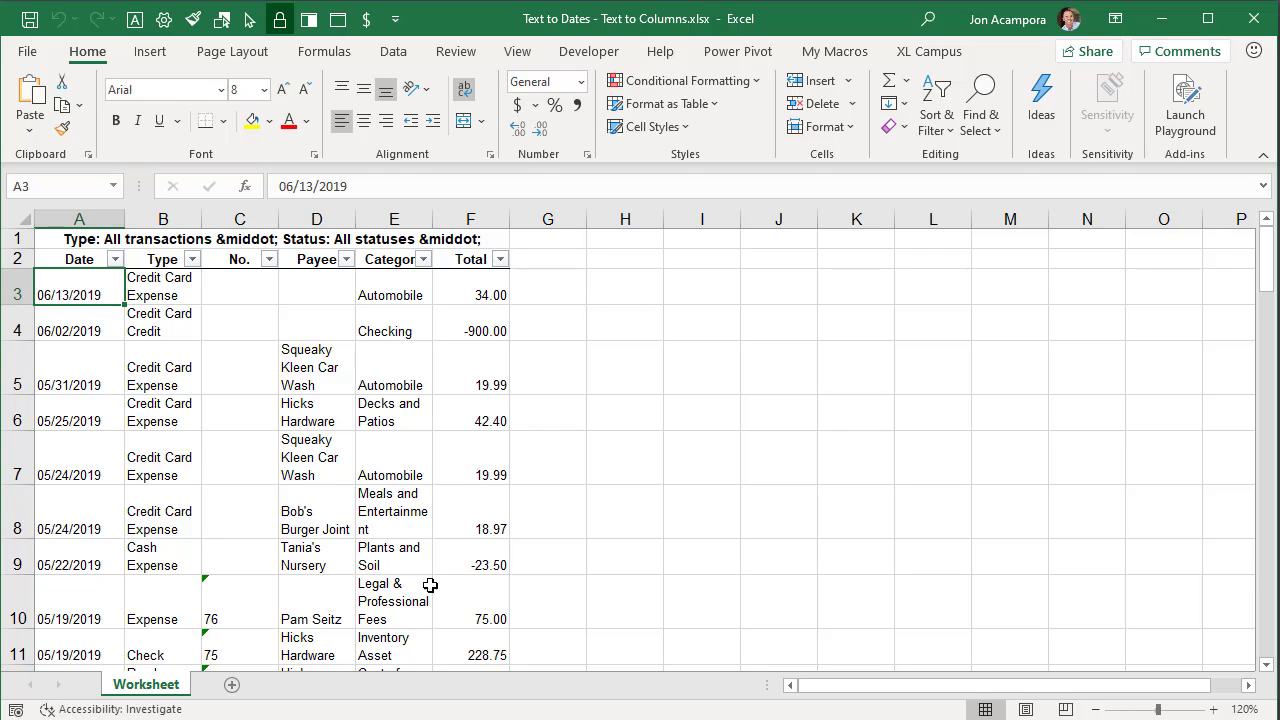
- Change the Windows regional format to English (United Kingdom), then minimize Settings
{"action": "key", "text": "alt+Tab"}
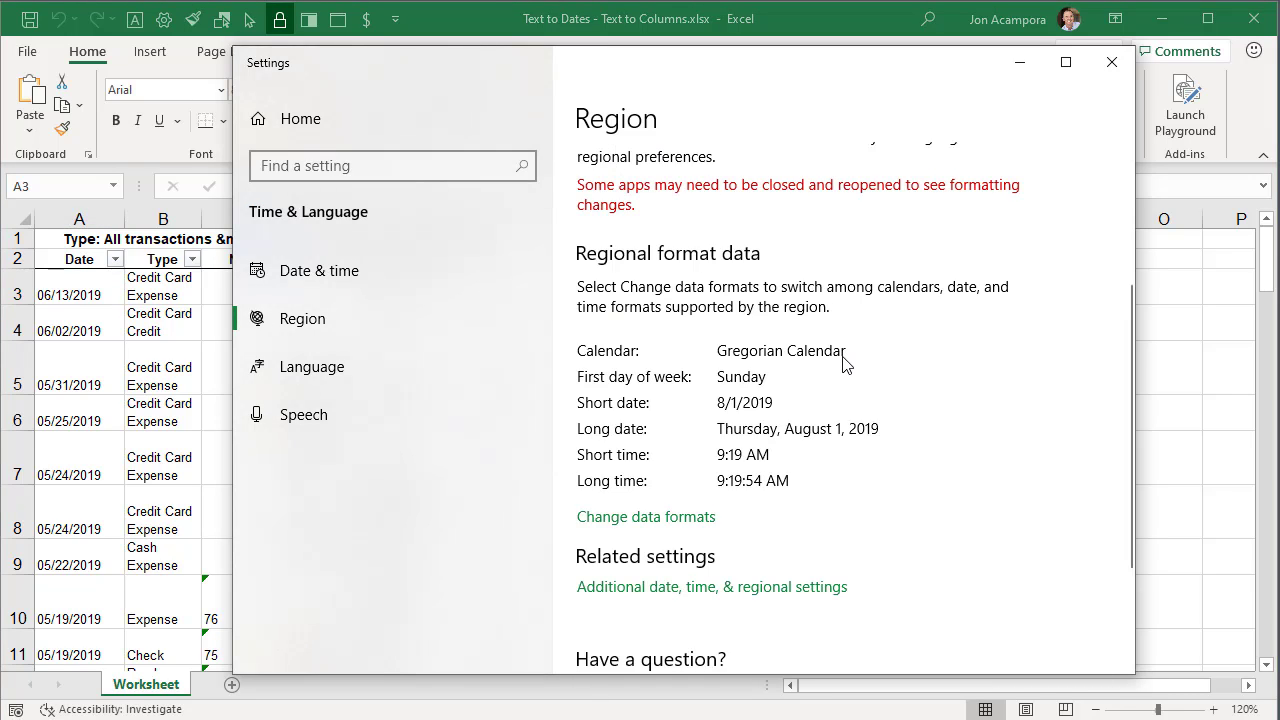
{"action": "scroll", "coordinate": [846, 362], "scroll_direction": "down", "scroll_amount": 2}
{"action": "scroll", "coordinate": [843, 366], "scroll_direction": "down", "scroll_amount": 2}
{"action": "scroll", "coordinate": [843, 366], "scroll_direction": "up", "scroll_amount": 5}
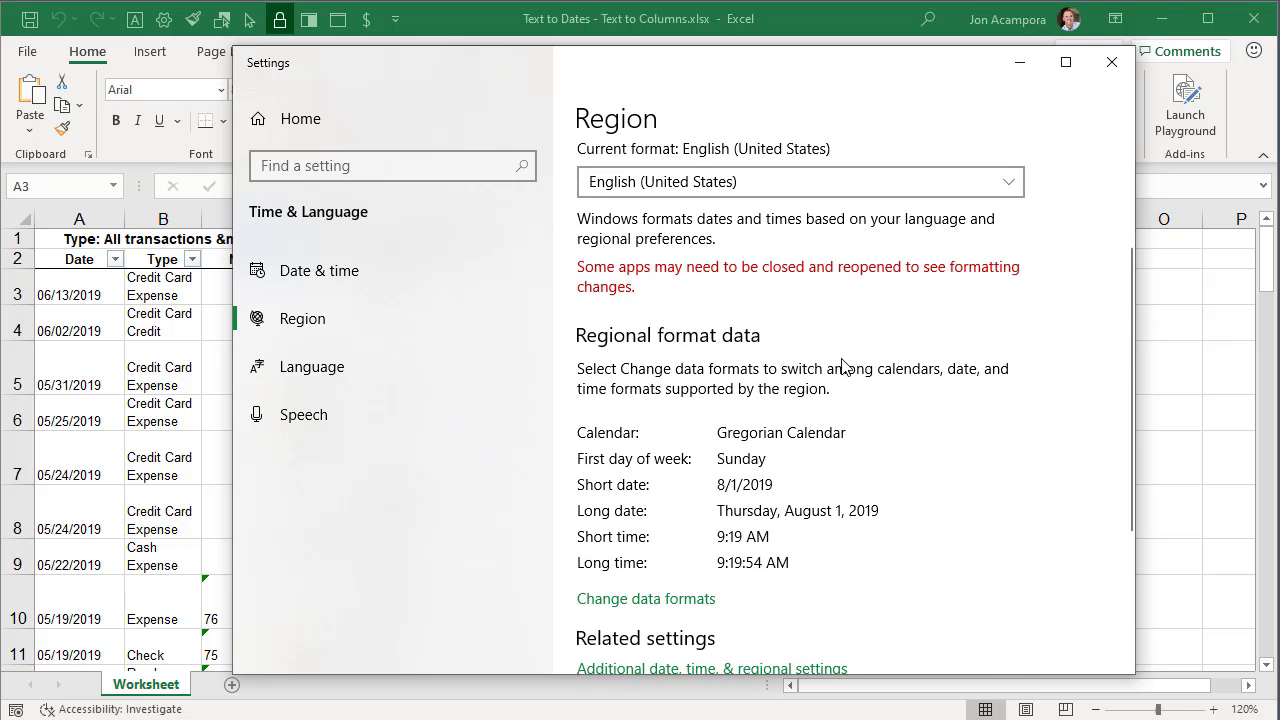
{"action": "scroll", "coordinate": [843, 366], "scroll_direction": "up", "scroll_amount": 1}
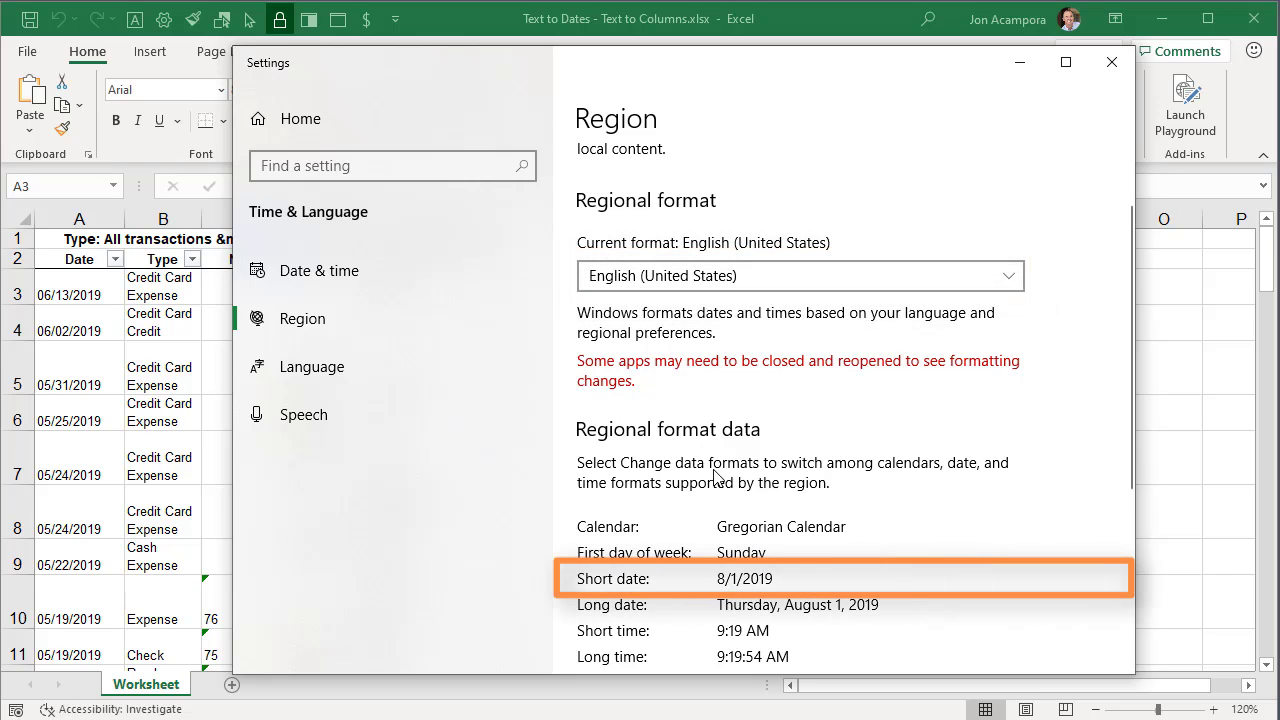
{"action": "left_click", "coordinate": [738, 283]}
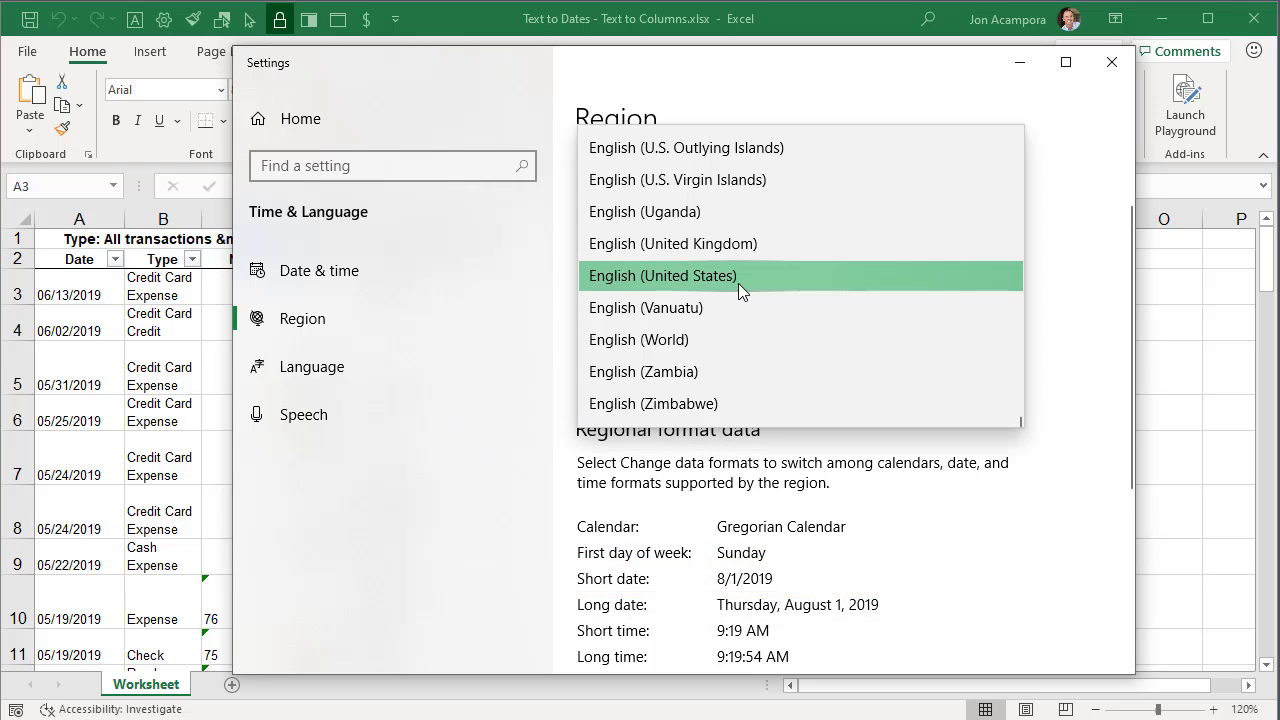
{"action": "left_click", "coordinate": [663, 245]}
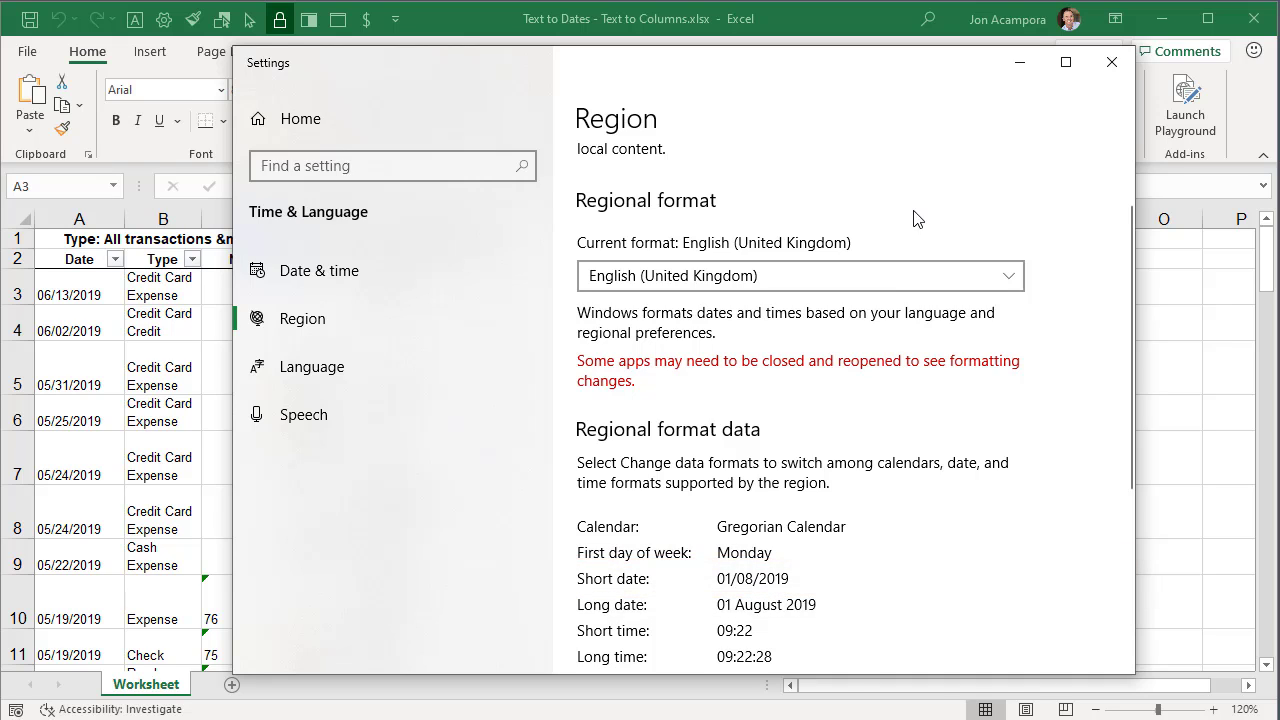
{"action": "left_click", "coordinate": [1019, 64]}
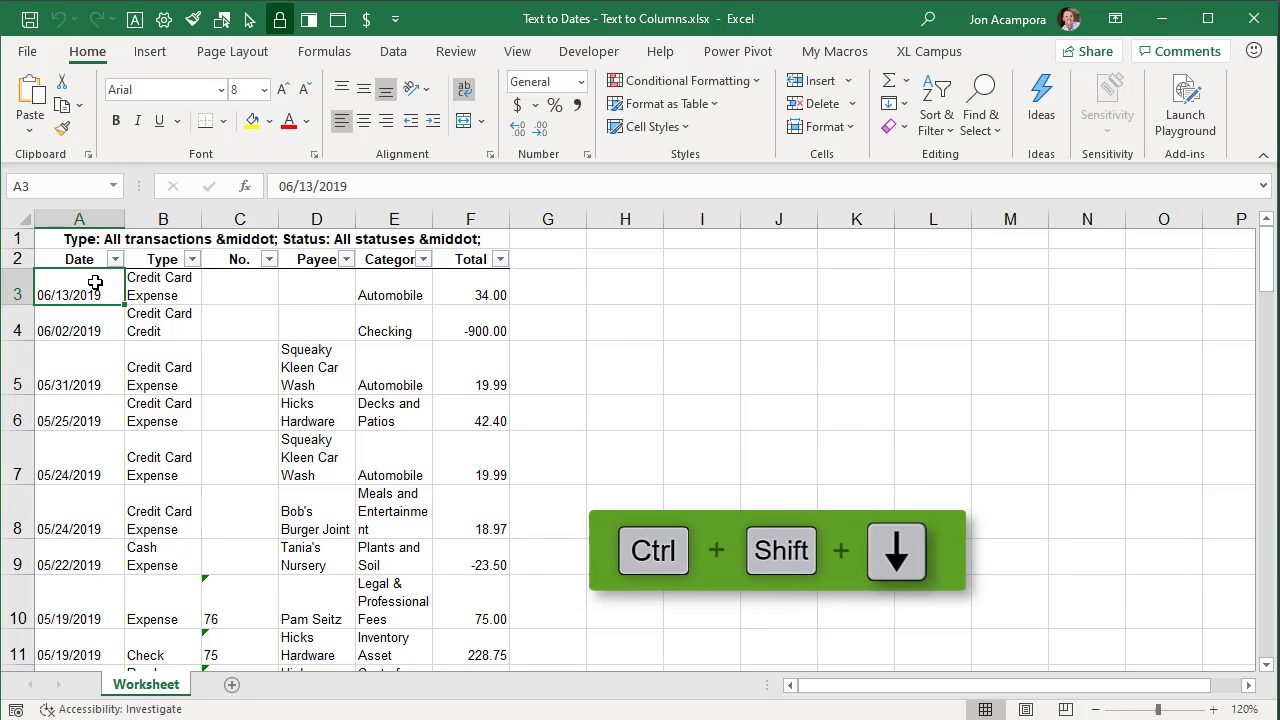
- Select the dates A3:A65 and launch Text to Columns from the Data tab
{"action": "key", "text": "ctrl+shift+Down"}
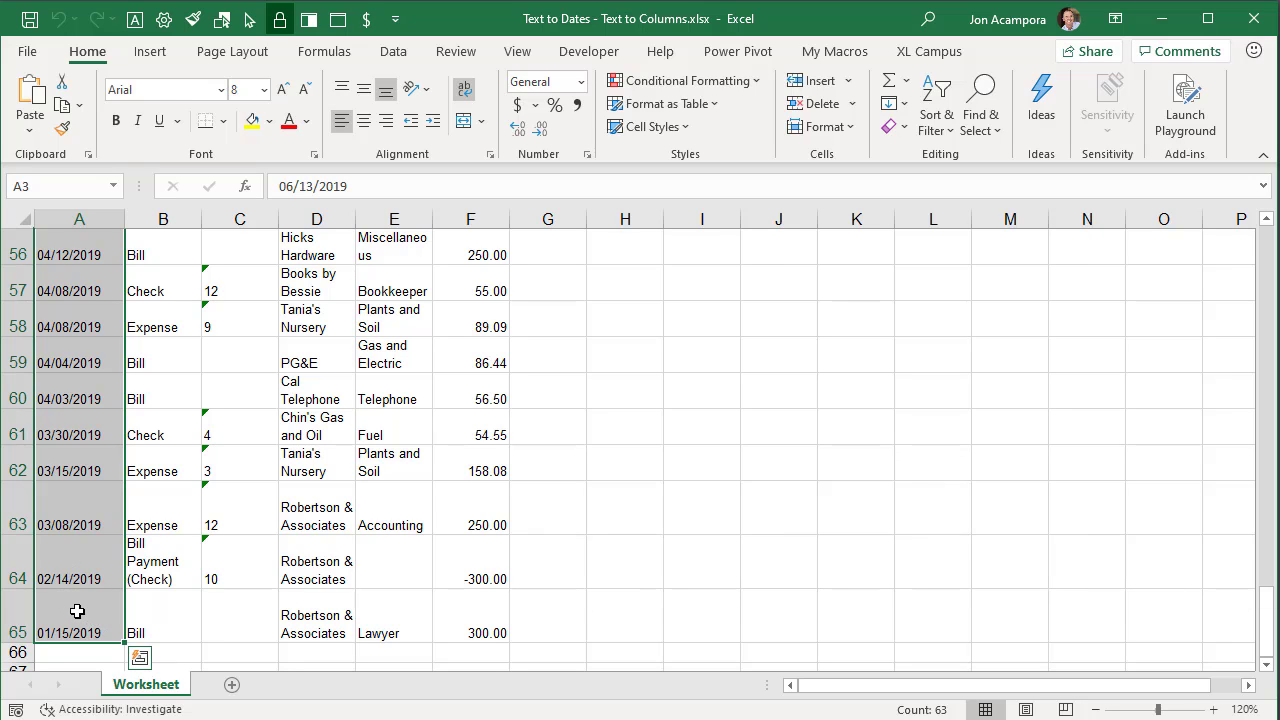
{"action": "left_click", "coordinate": [397, 66]}
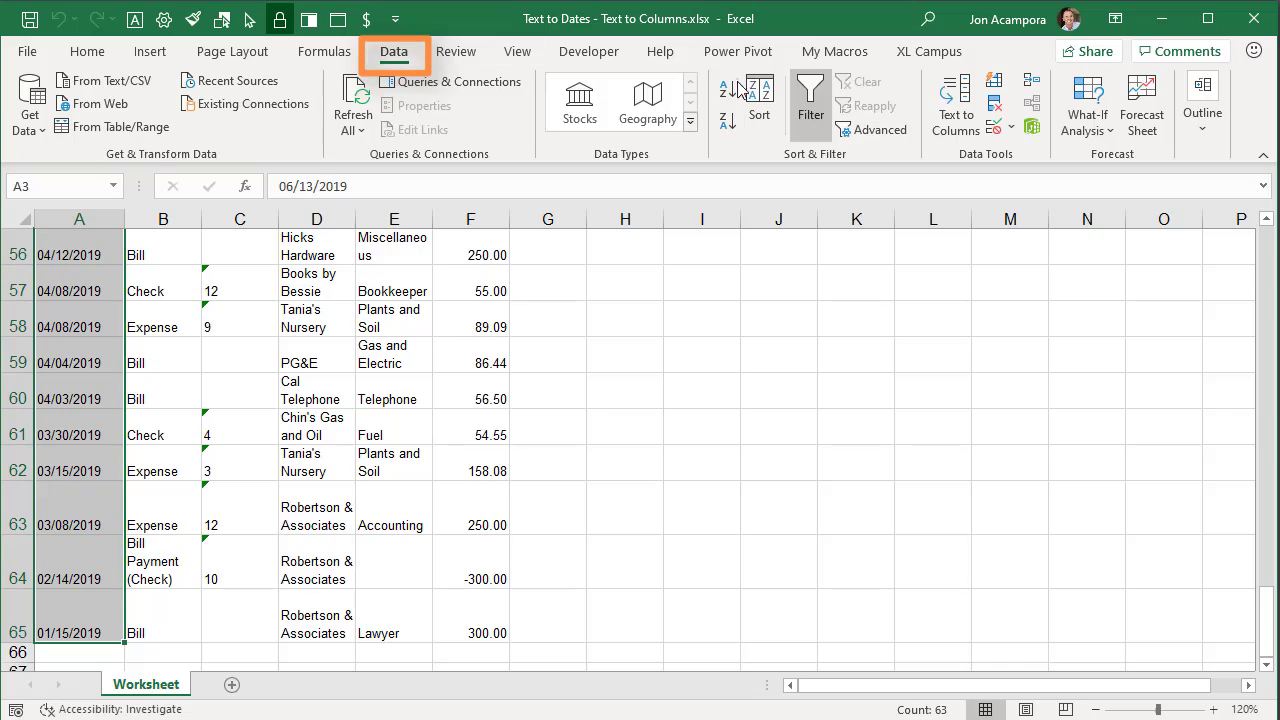
{"action": "key", "text": "ctrl+BackSpace"}
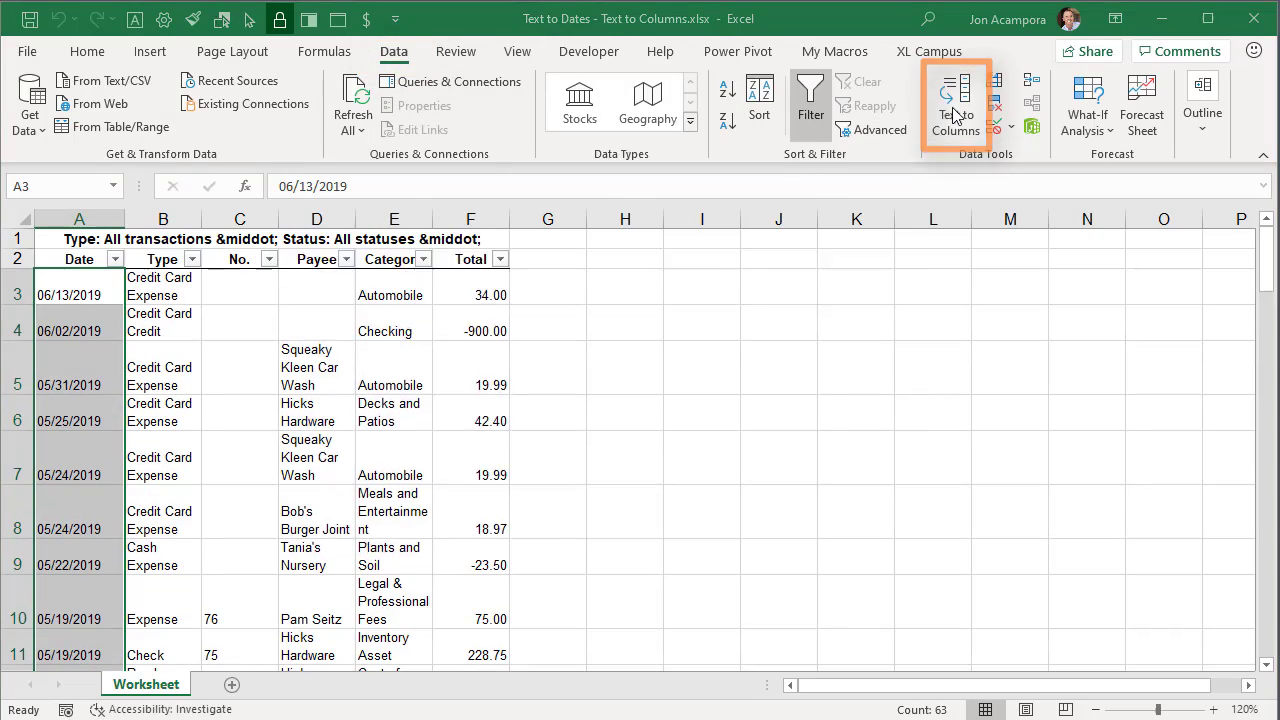
{"action": "left_click", "coordinate": [952, 116]}
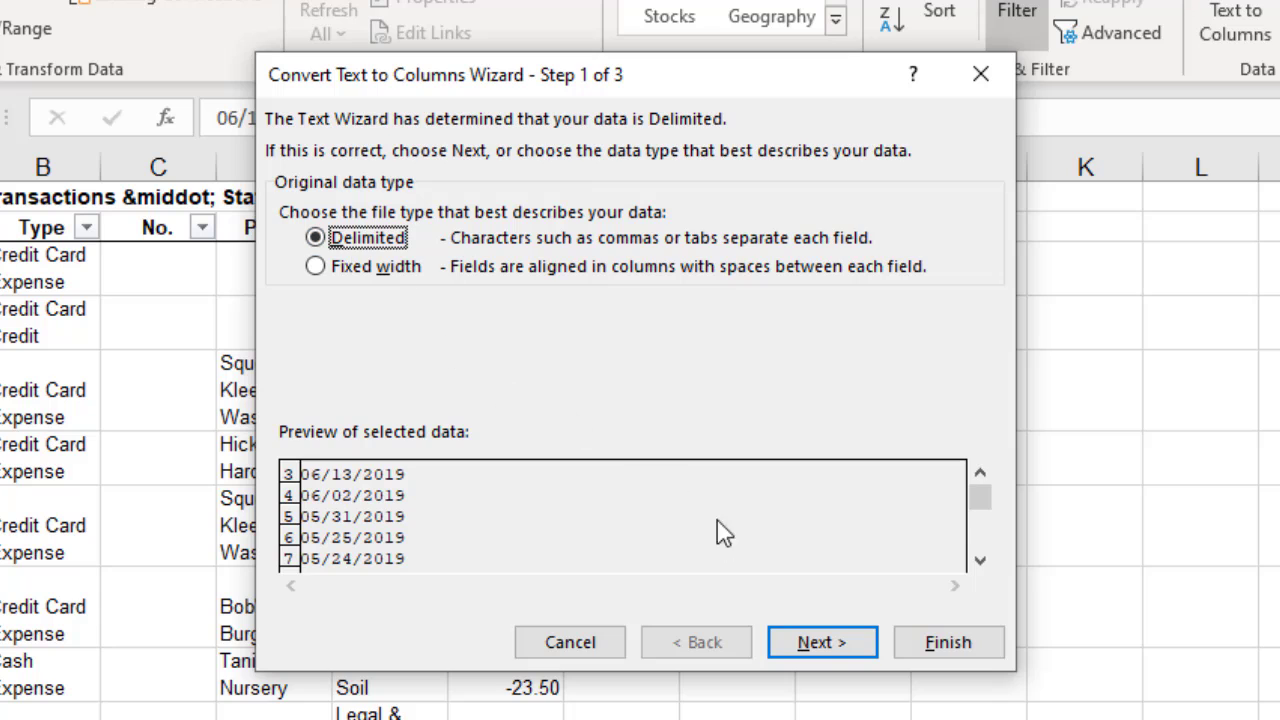
- Pass the first two wizard steps, set the column format to Date: MDY, and finish
{"action": "left_click", "coordinate": [818, 645]}
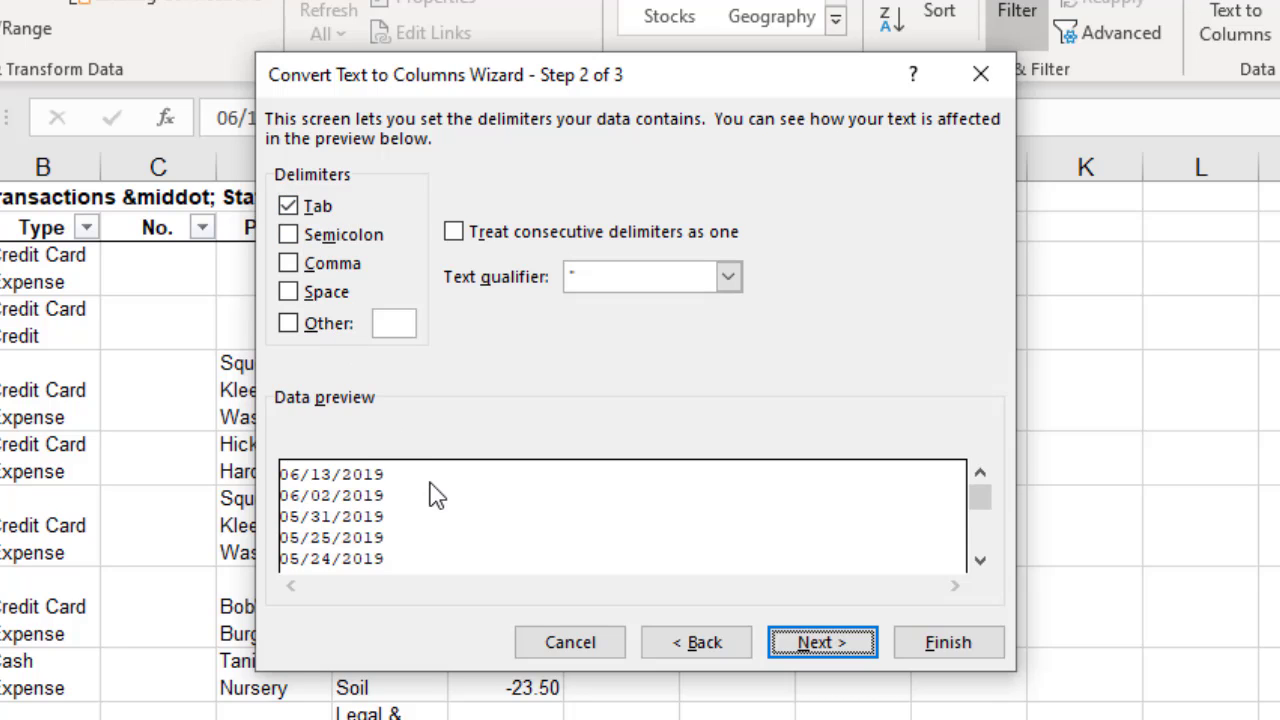
{"action": "left_click", "coordinate": [820, 645]}
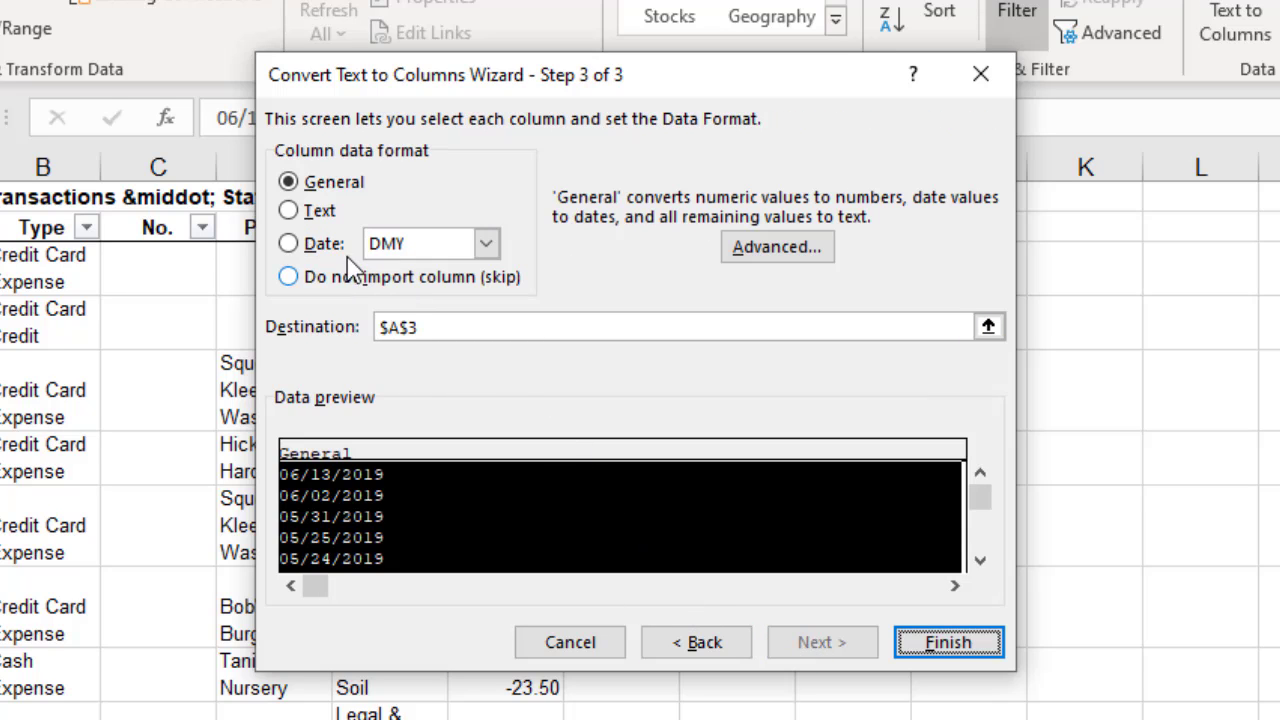
{"action": "left_click", "coordinate": [289, 246]}
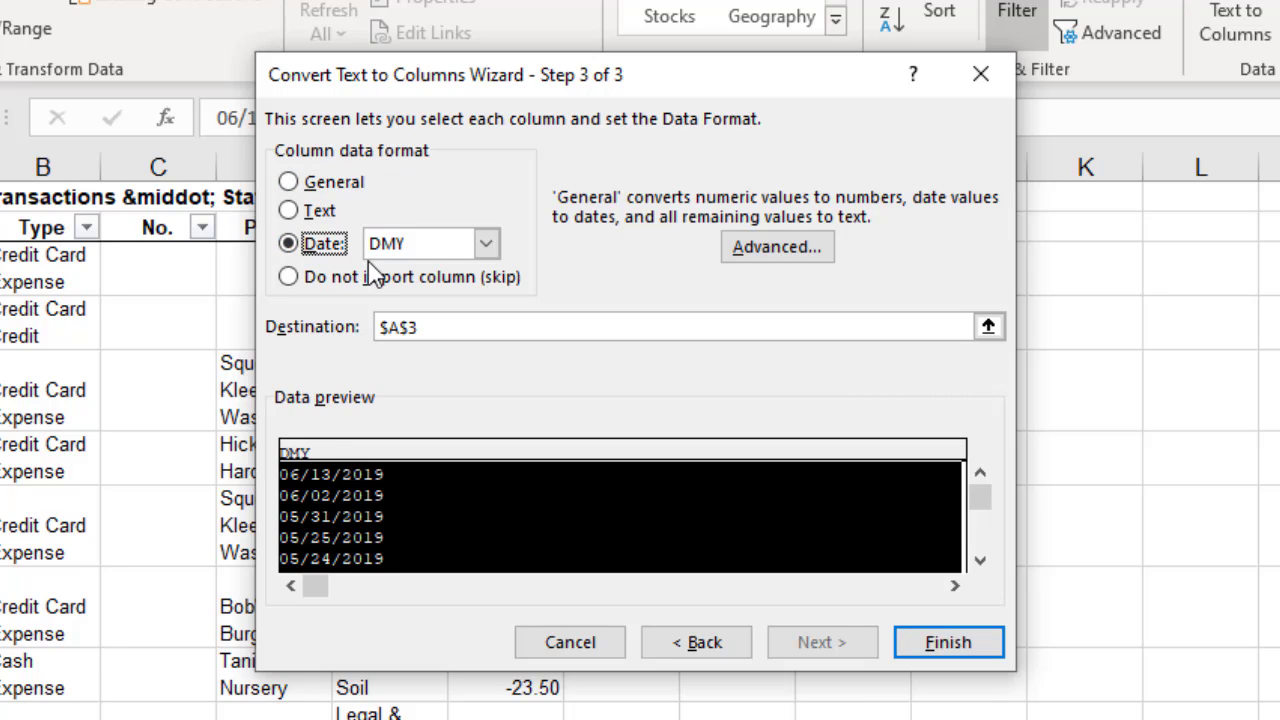
{"action": "left_click", "coordinate": [424, 250]}
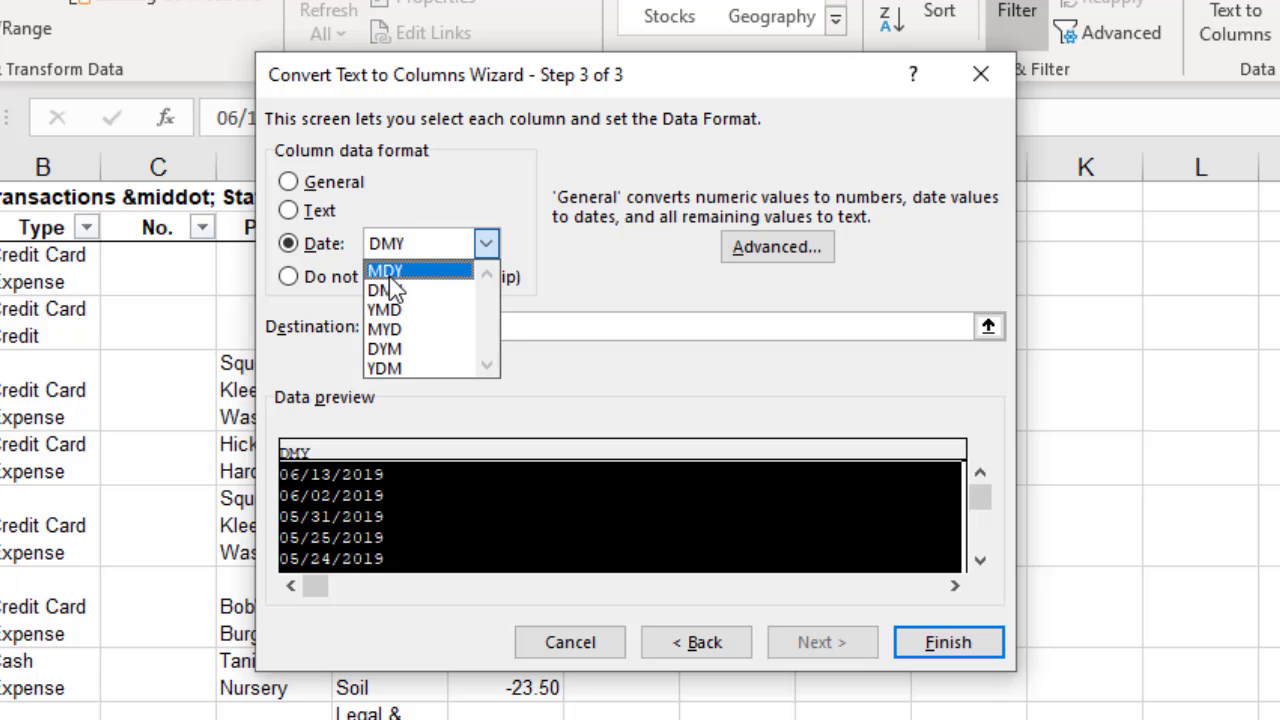
{"action": "left_click", "coordinate": [390, 277]}
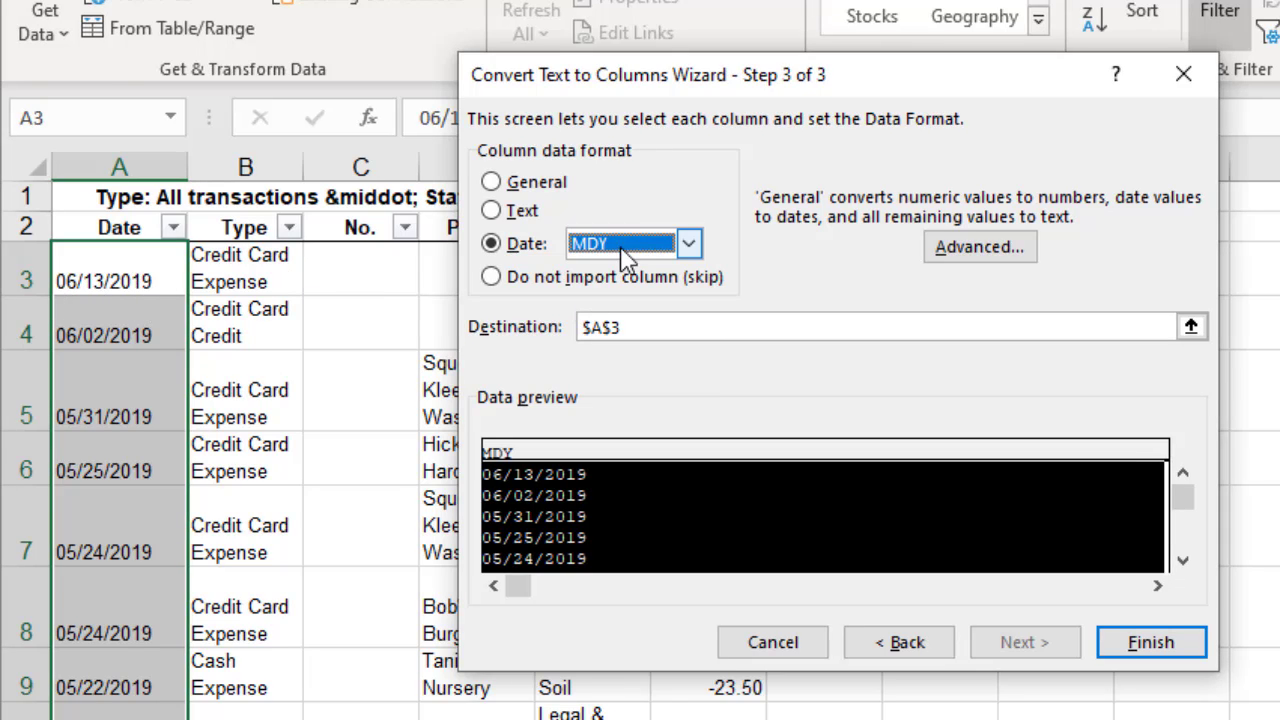
{"action": "left_click", "coordinate": [1145, 642]}
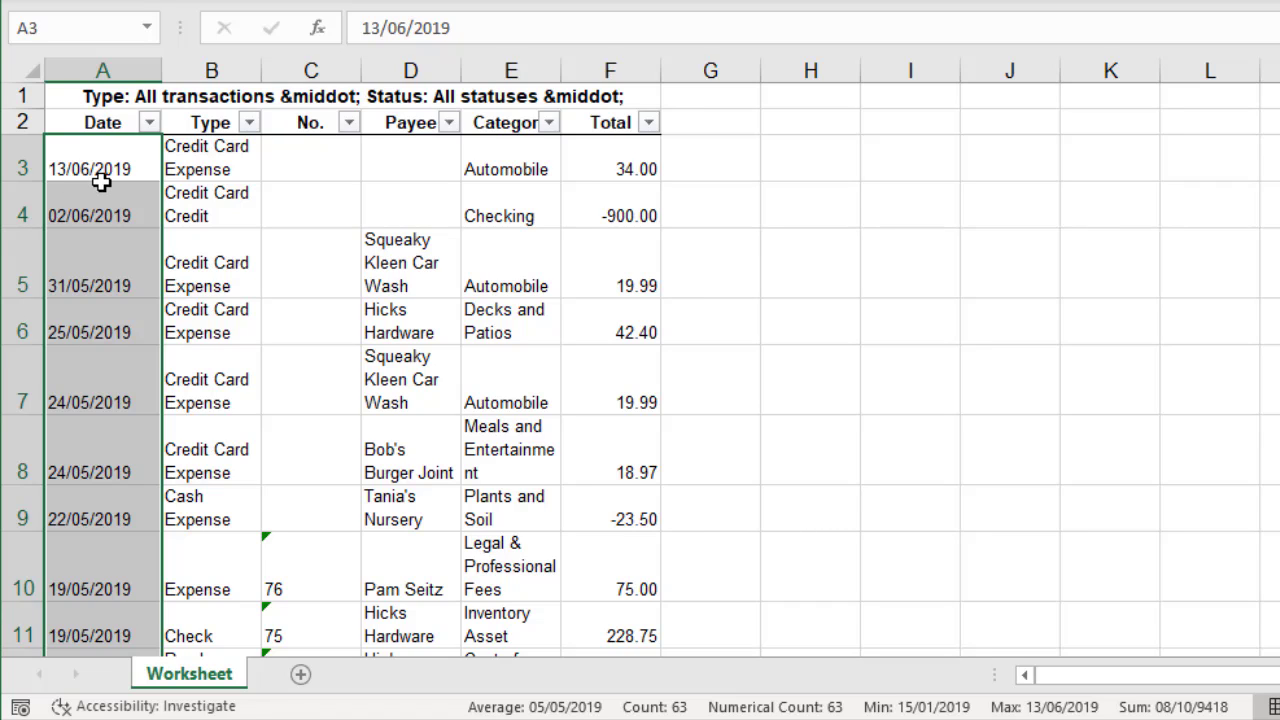
{"action": "left_click", "coordinate": [148, 122]}
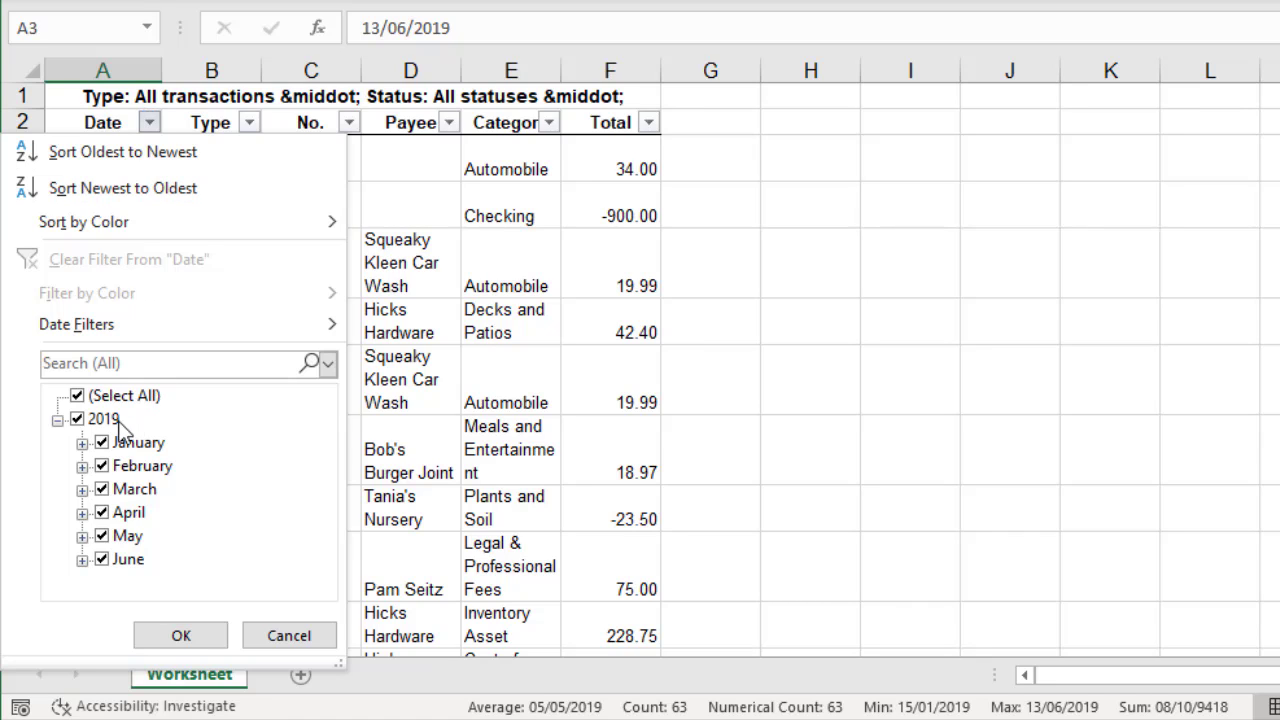
{"action": "left_click", "coordinate": [280, 635]}
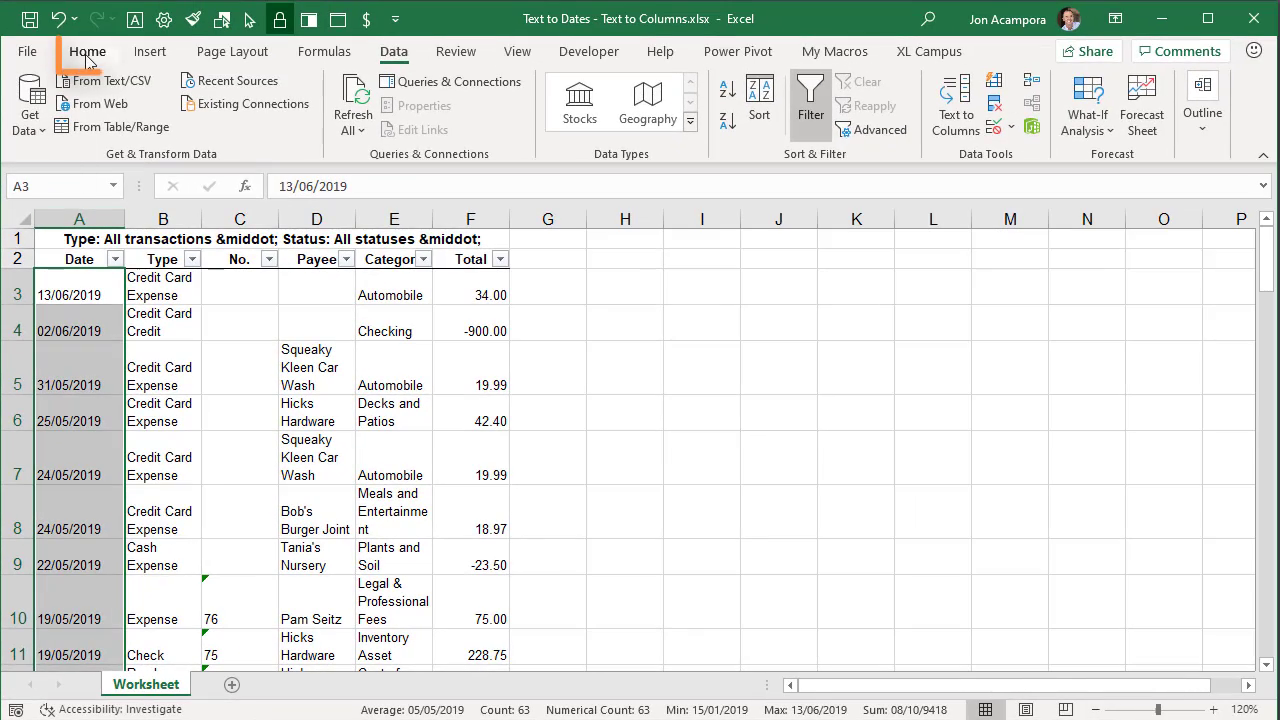
{"action": "left_click", "coordinate": [88, 55]}
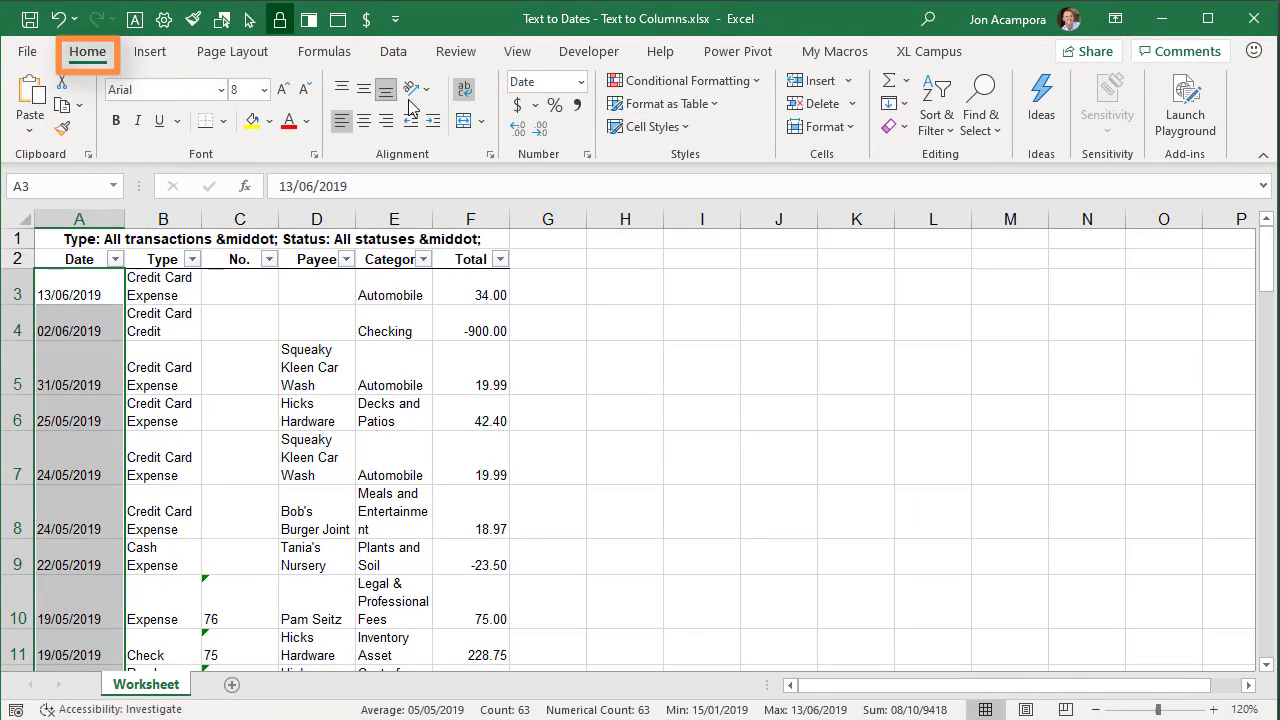
{"action": "left_click", "coordinate": [580, 82]}
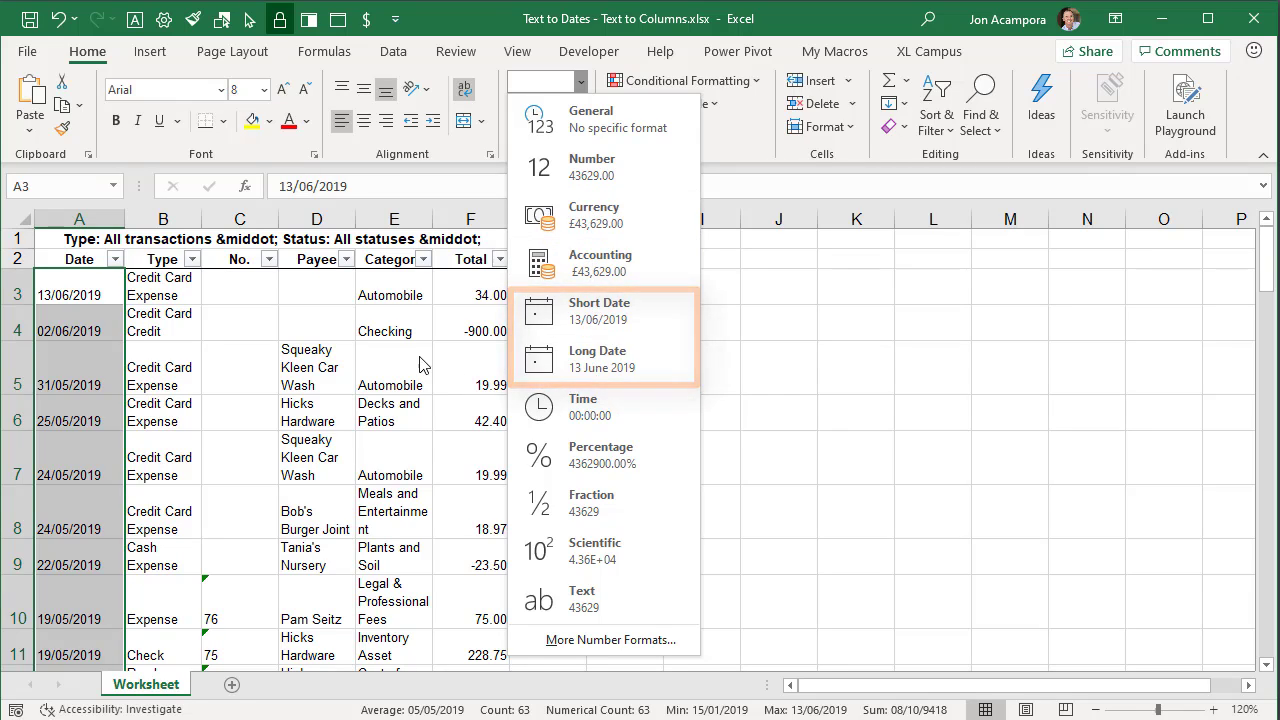
{"action": "left_click", "coordinate": [97, 293]}
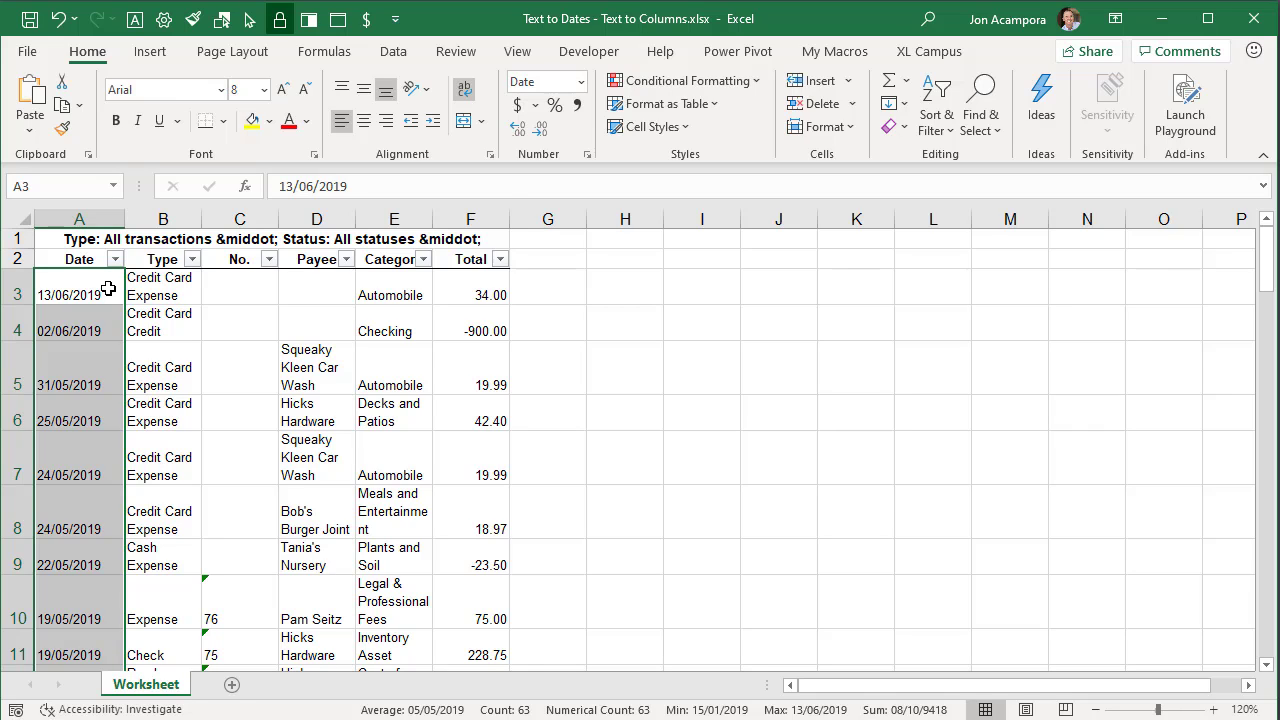
- Show the Date column's filter choices
{"action": "left_click", "coordinate": [116, 259]}
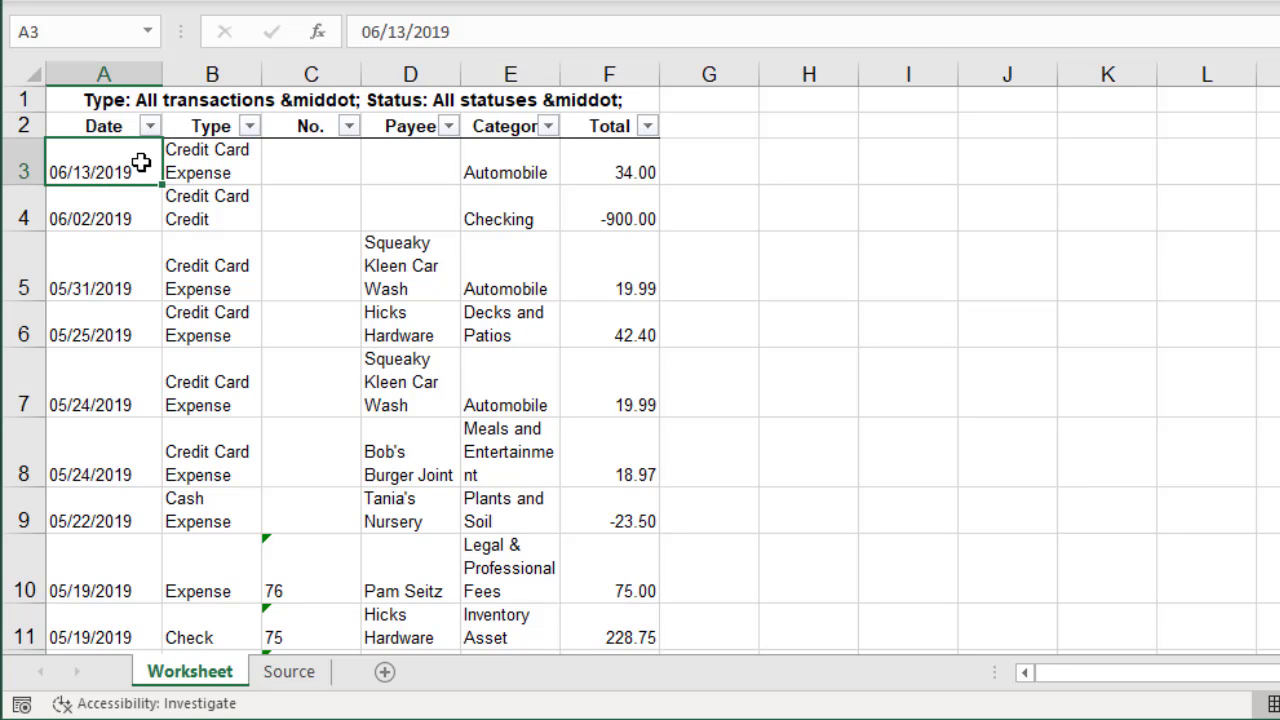
- Select A3:A65 and run Text to Columns with the Date: MDY column format
{"action": "key", "text": "ctrl+shift+Down"}
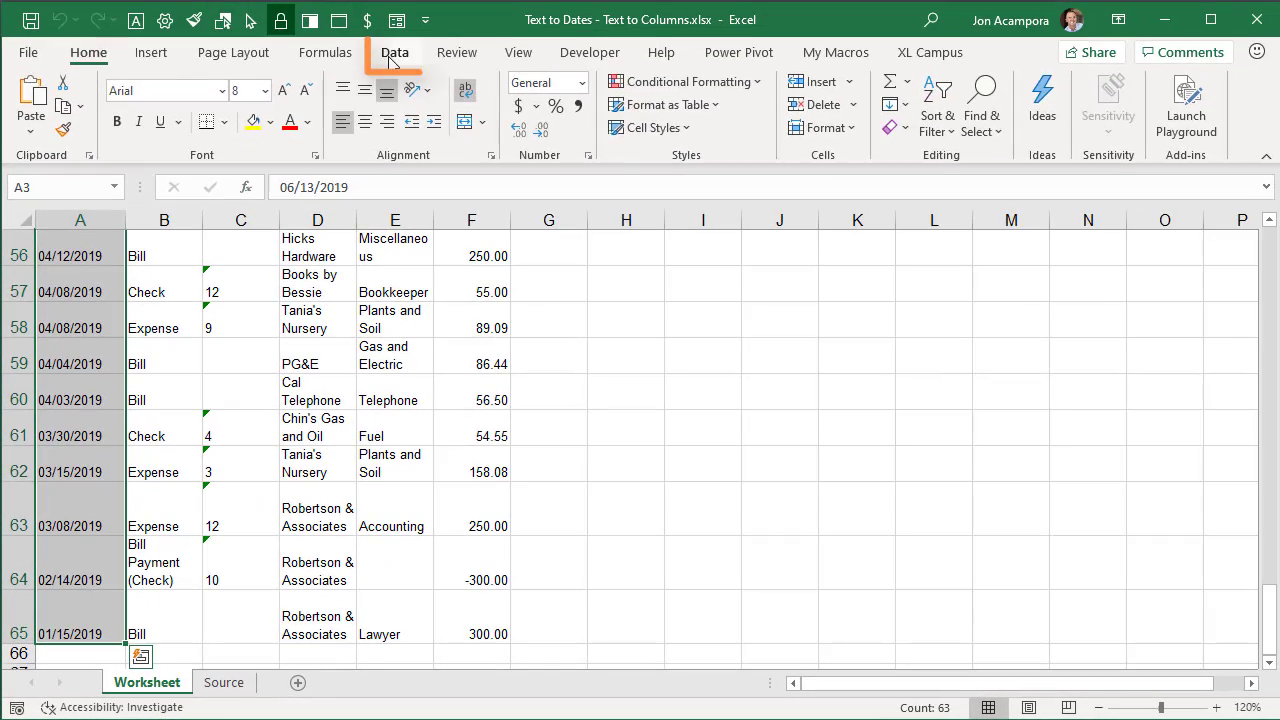
{"action": "left_click", "coordinate": [392, 55]}
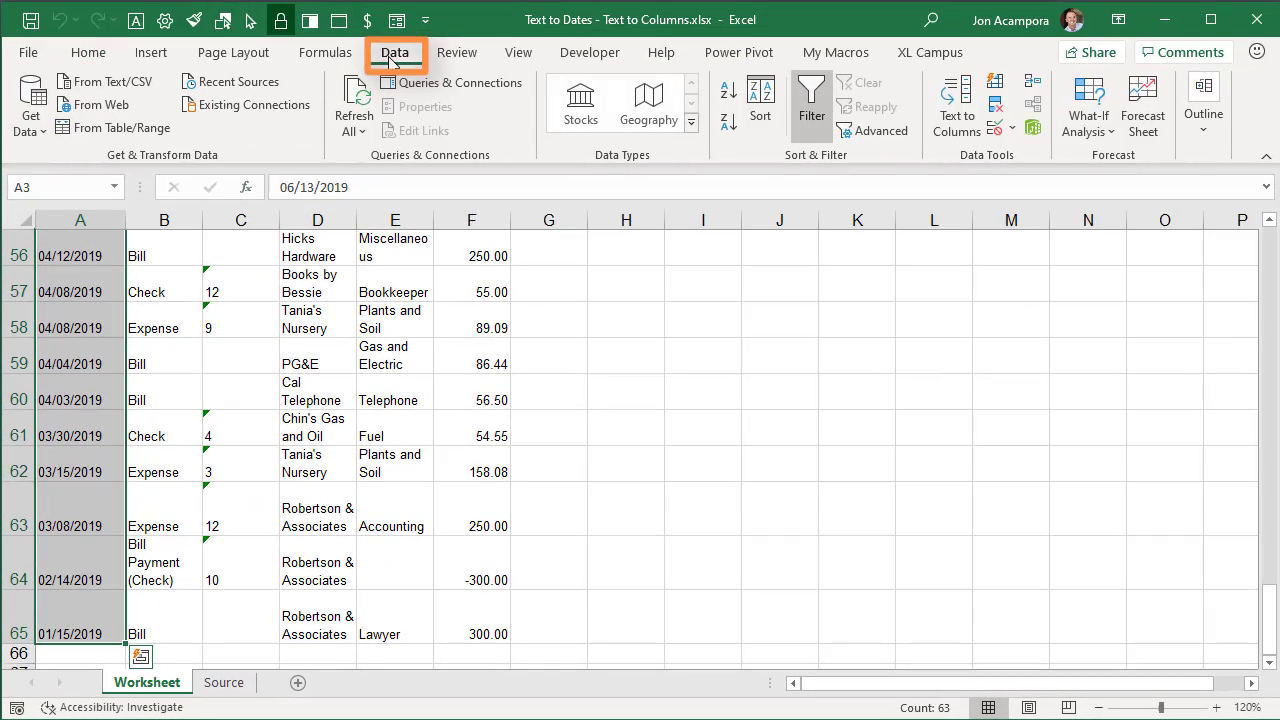
{"action": "left_click", "coordinate": [955, 120]}
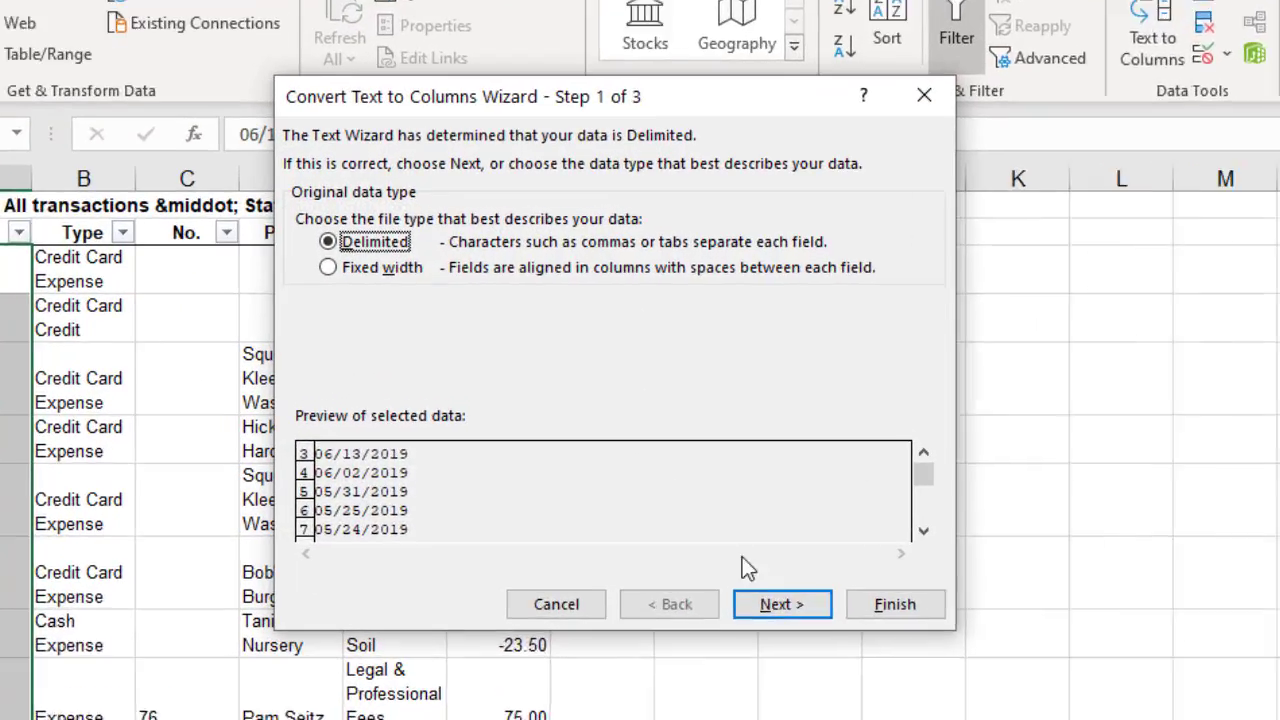
{"action": "left_click", "coordinate": [672, 546]}
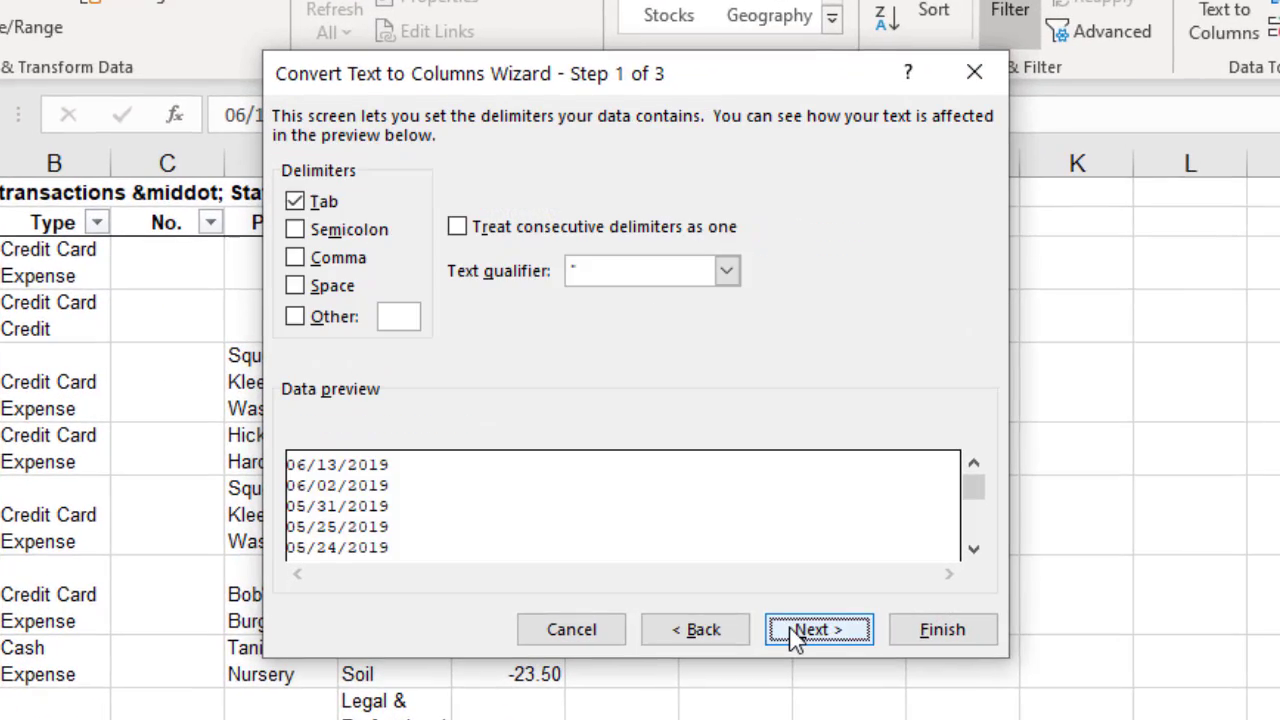
{"action": "left_click", "coordinate": [795, 630]}
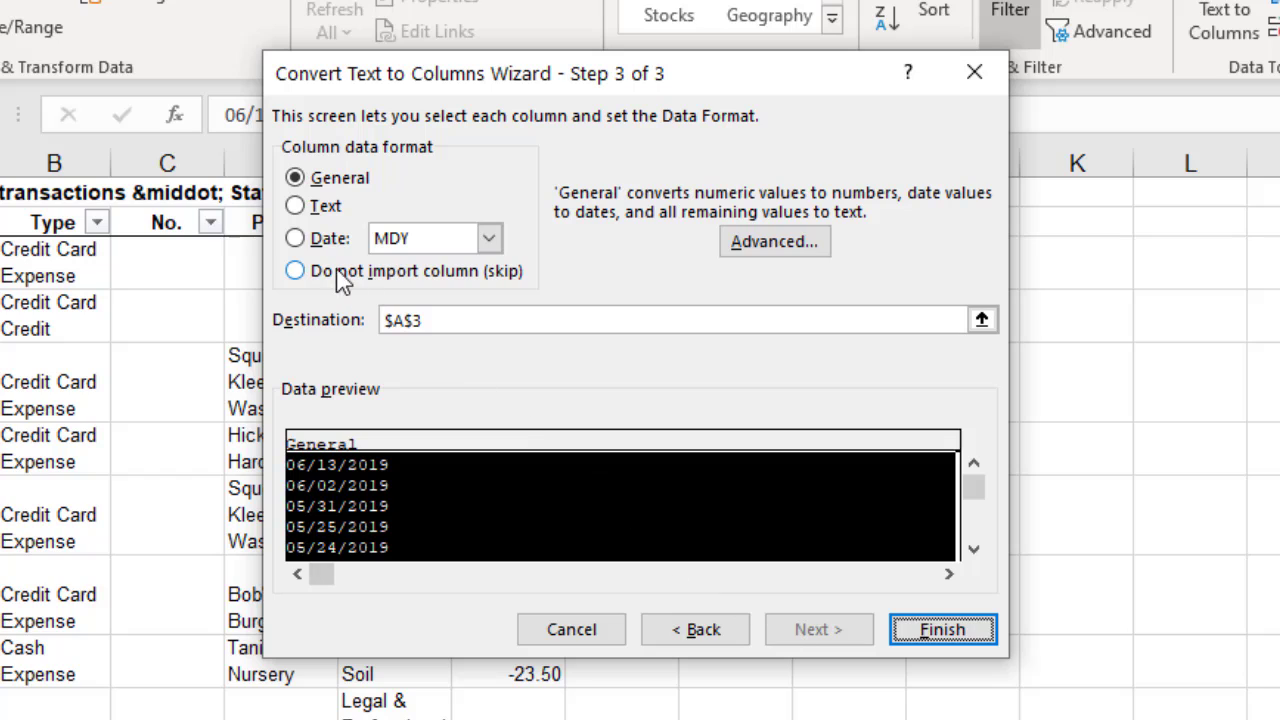
{"action": "left_click", "coordinate": [311, 244]}
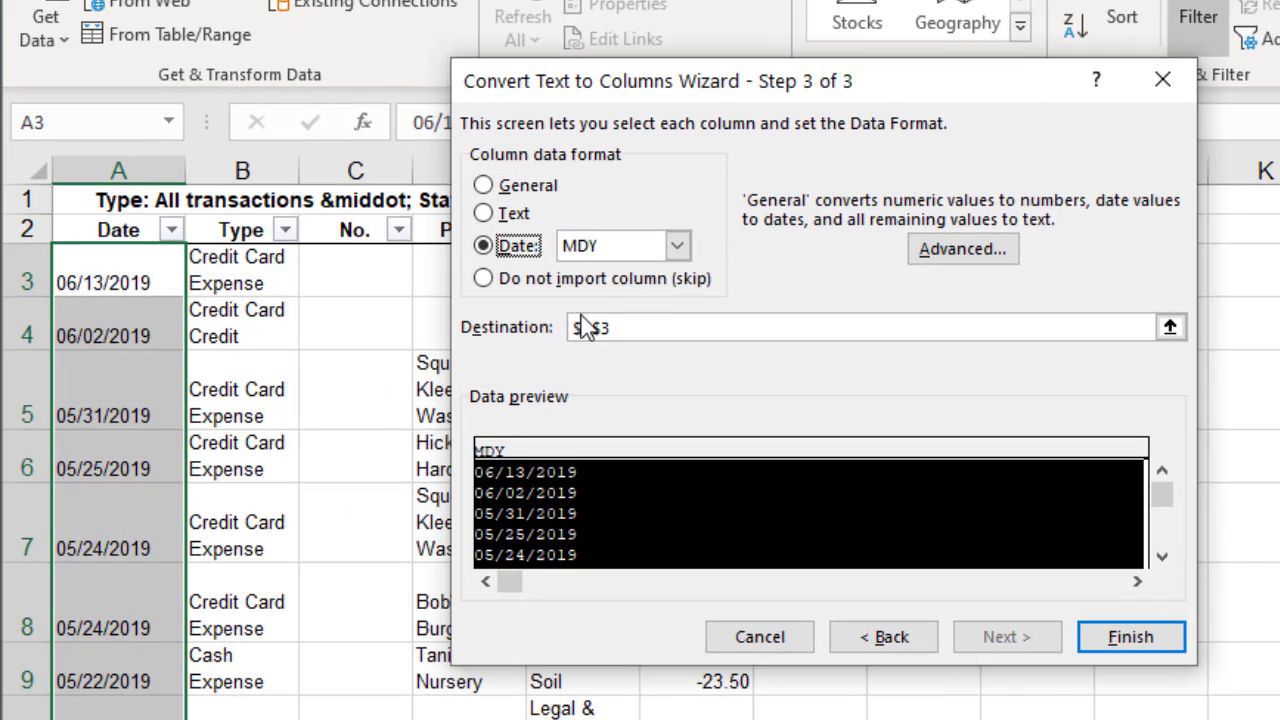
{"action": "left_click", "coordinate": [1106, 633]}
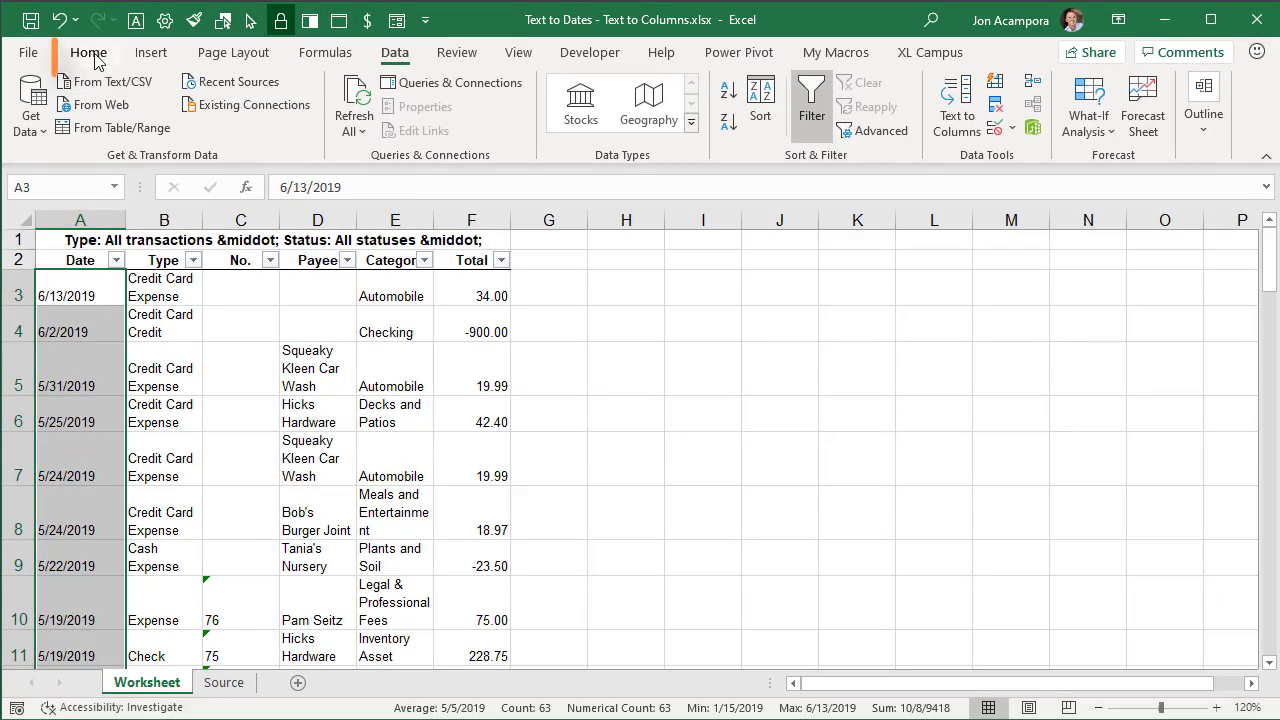
{"action": "left_click", "coordinate": [96, 58]}
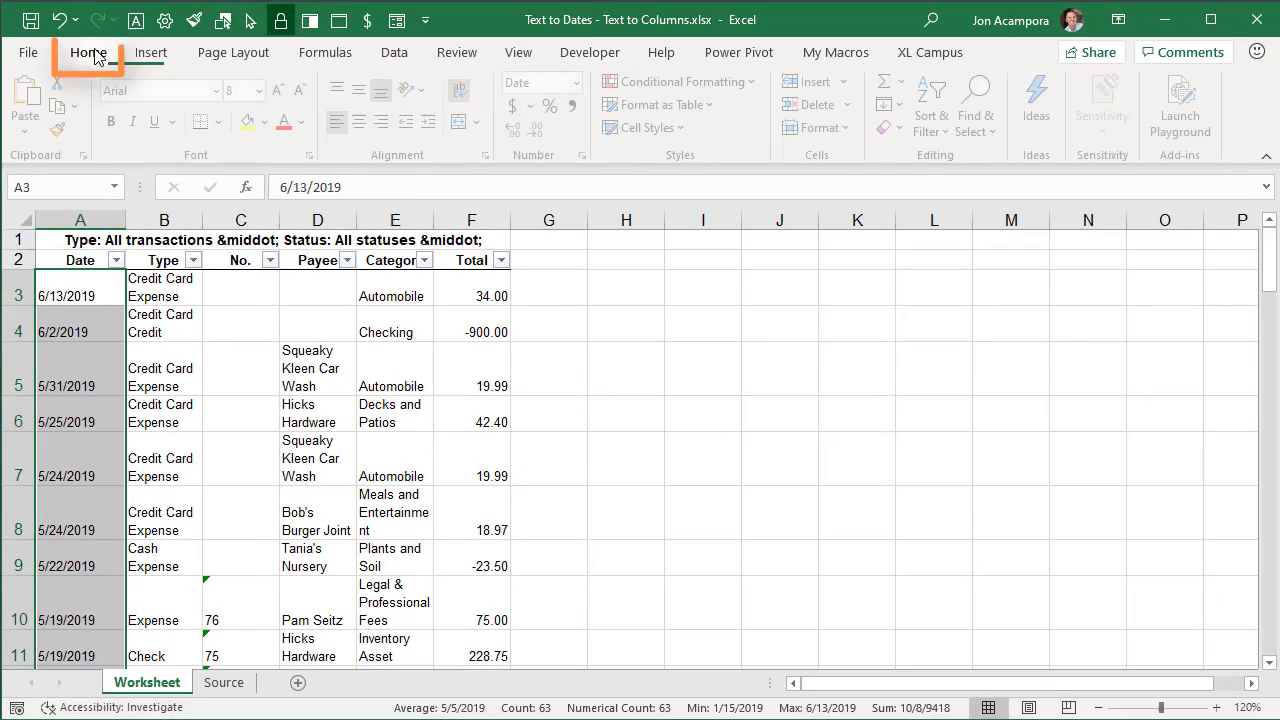
{"action": "left_click", "coordinate": [582, 83]}
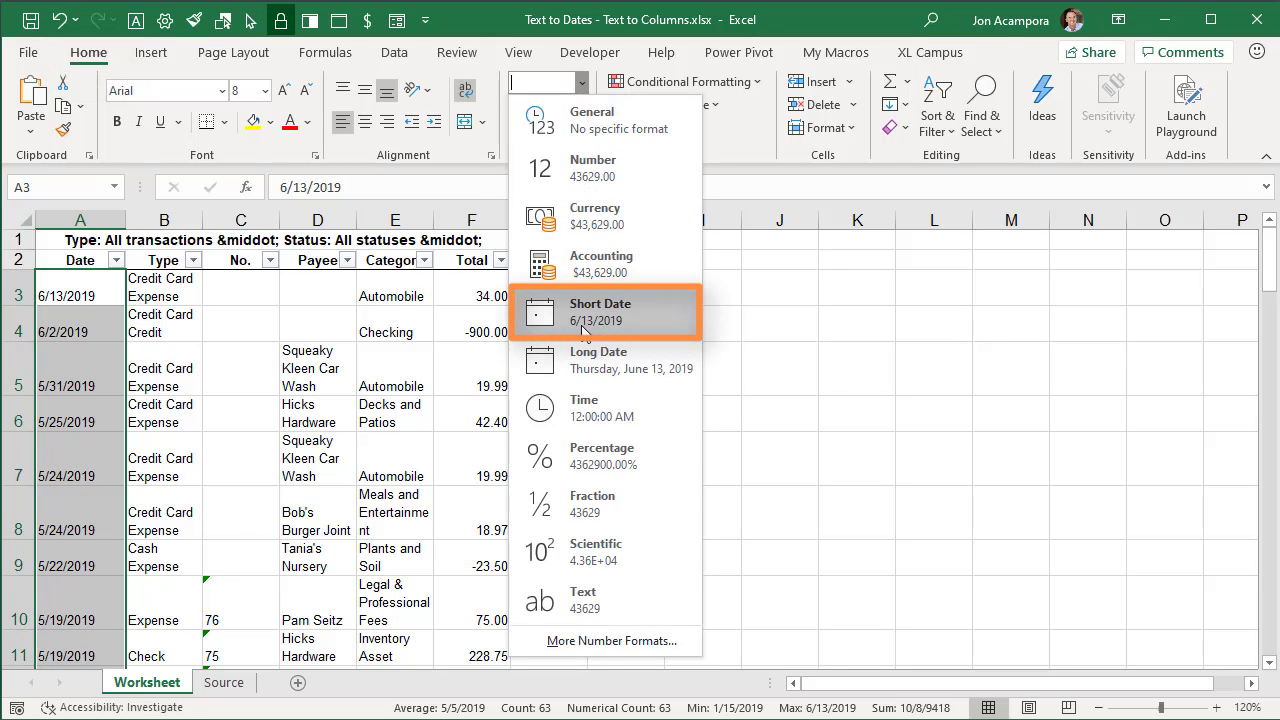
{"action": "left_click", "coordinate": [588, 318]}
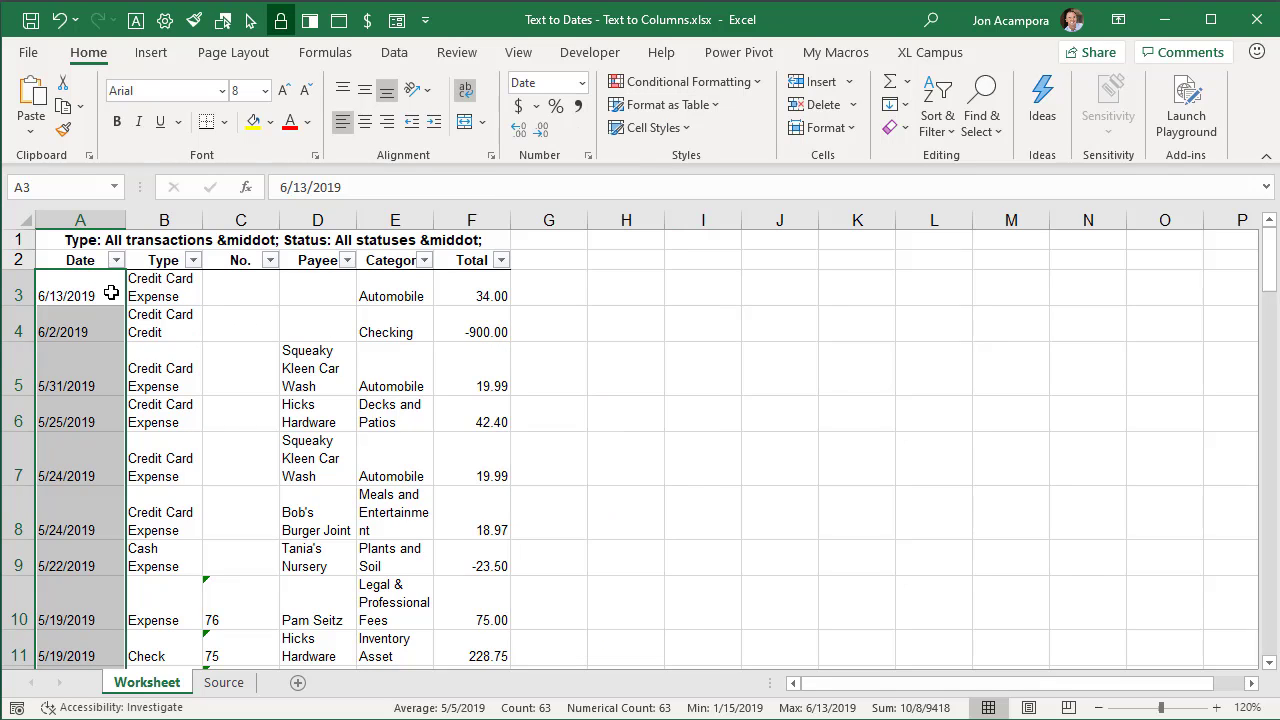